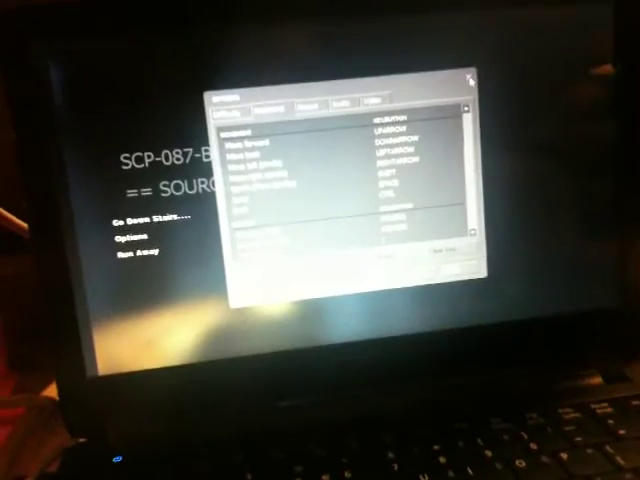
# Select the Move forward binding for reassignment, then leave Options for the main menu
pyautogui.click(358, 122)
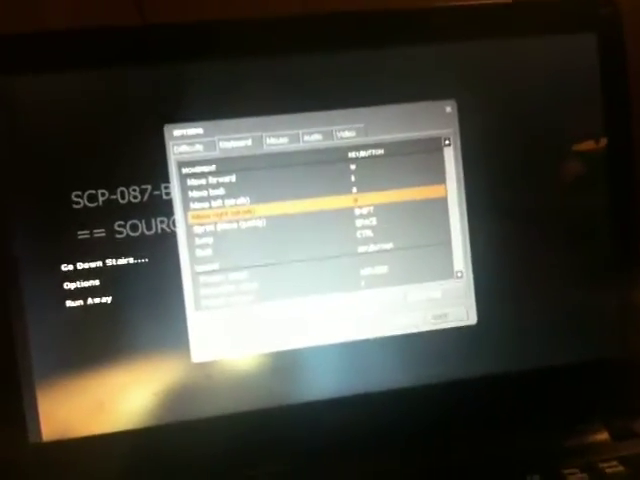
pyautogui.press('Escape')
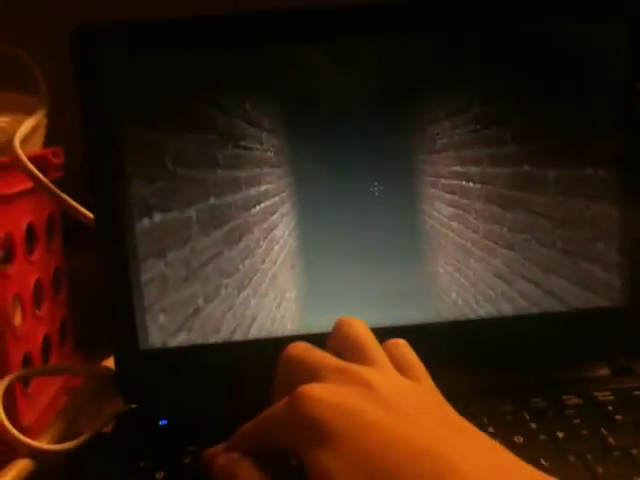
pyautogui.press('w')
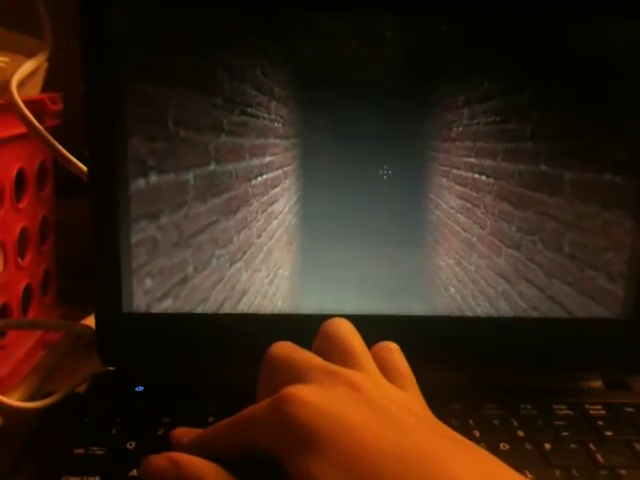
# Walk forward with W down the brick corridor and out into the fog
pyautogui.press('w')
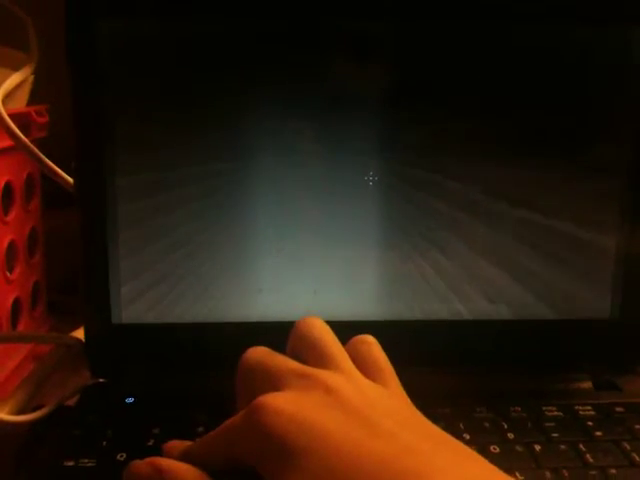